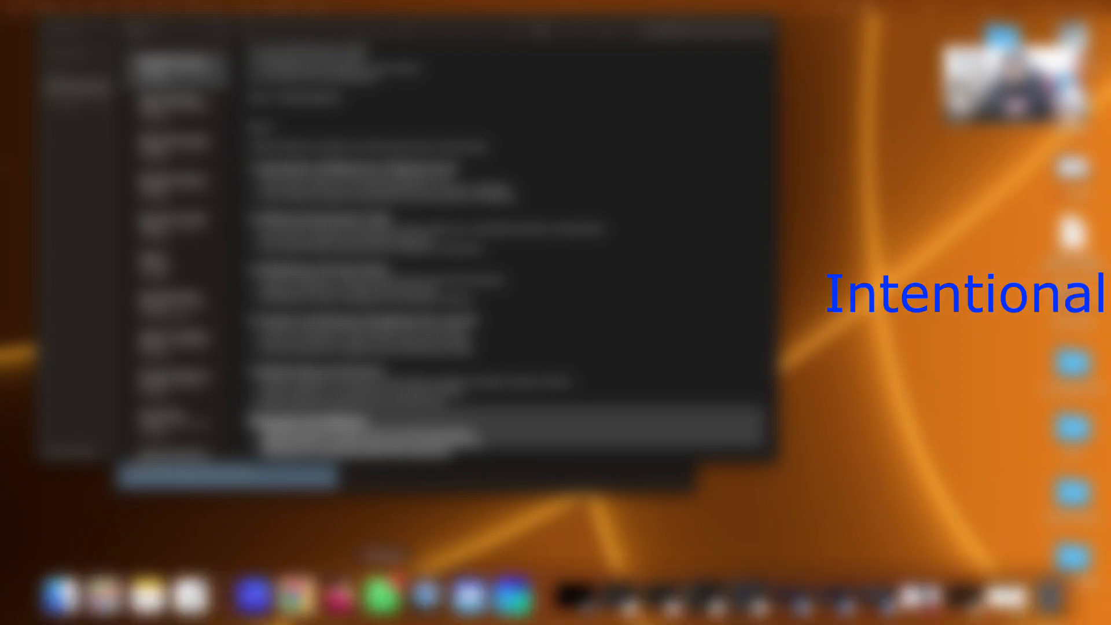
right_click(339, 597)
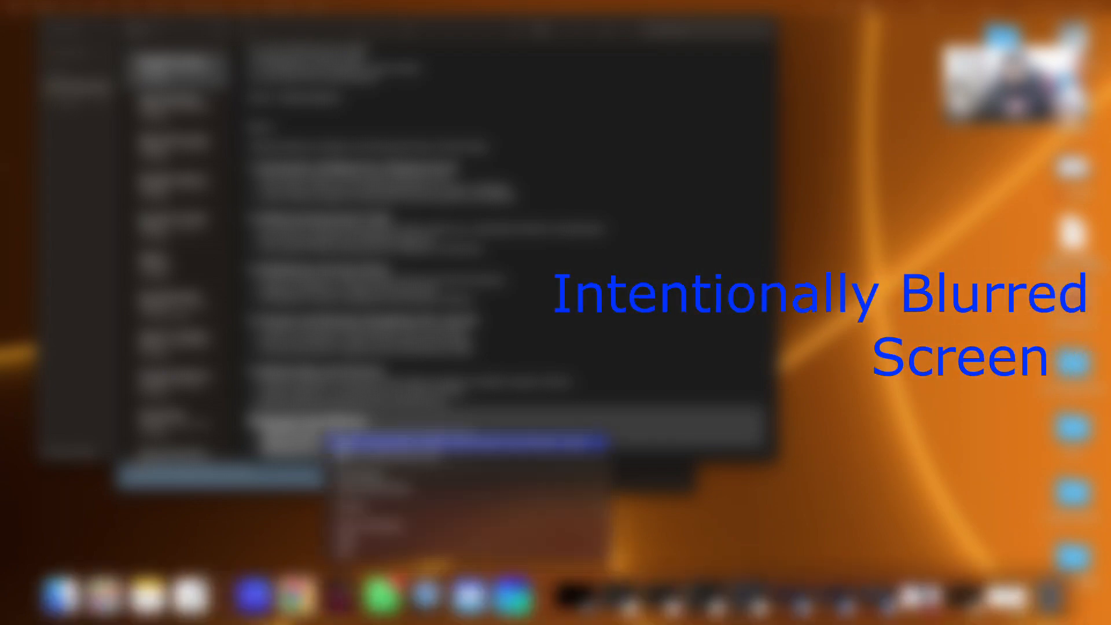
click(394, 476)
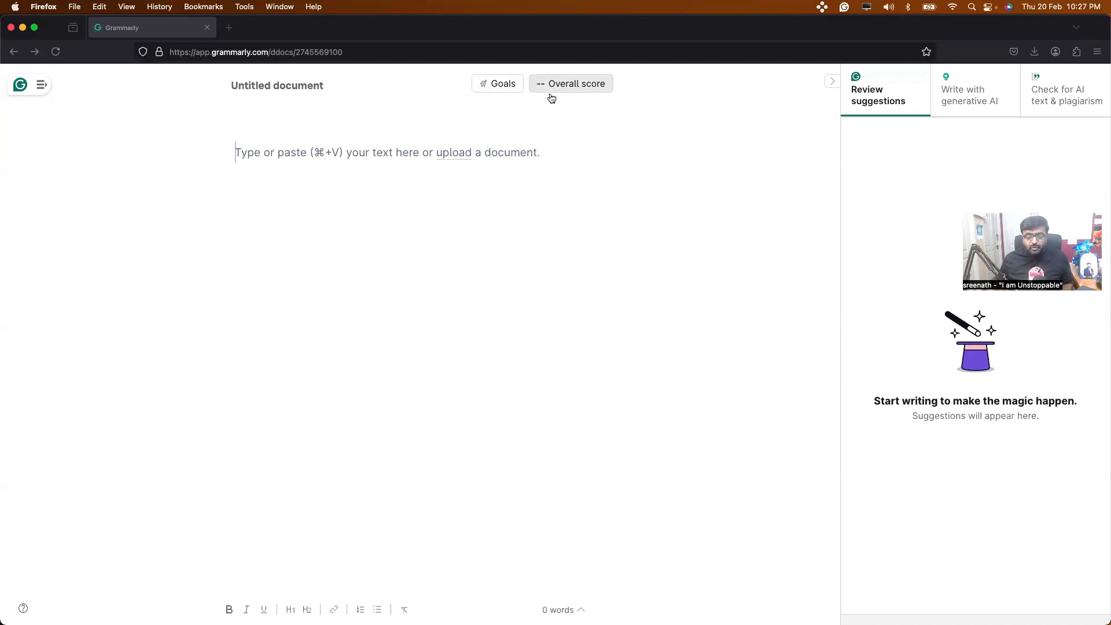
Paste the copied essay "The Impact of Technology on Society" into the empty document.
click(359, 173)
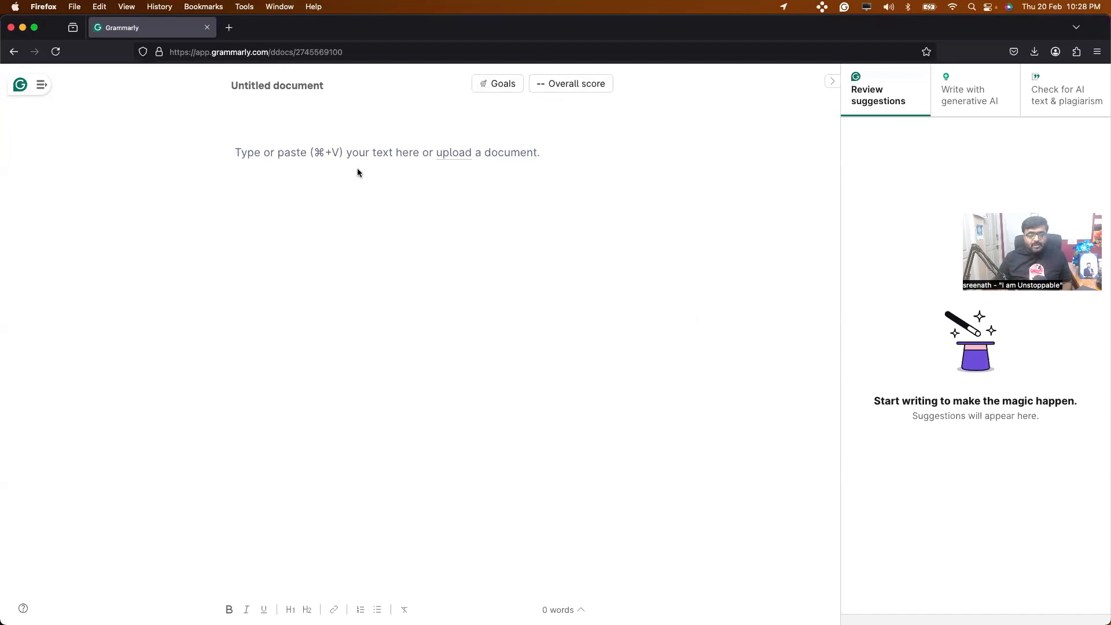
key(super+v)
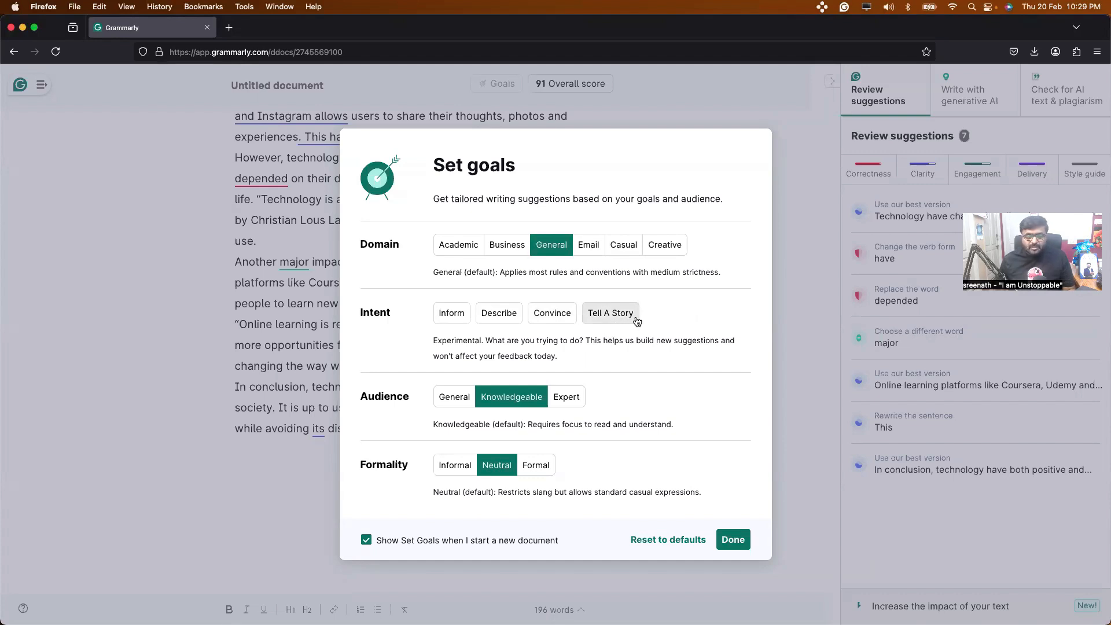
Set the writing goals to Describe intent and General audience, keeping the General domain and Neutral formality.
click(504, 318)
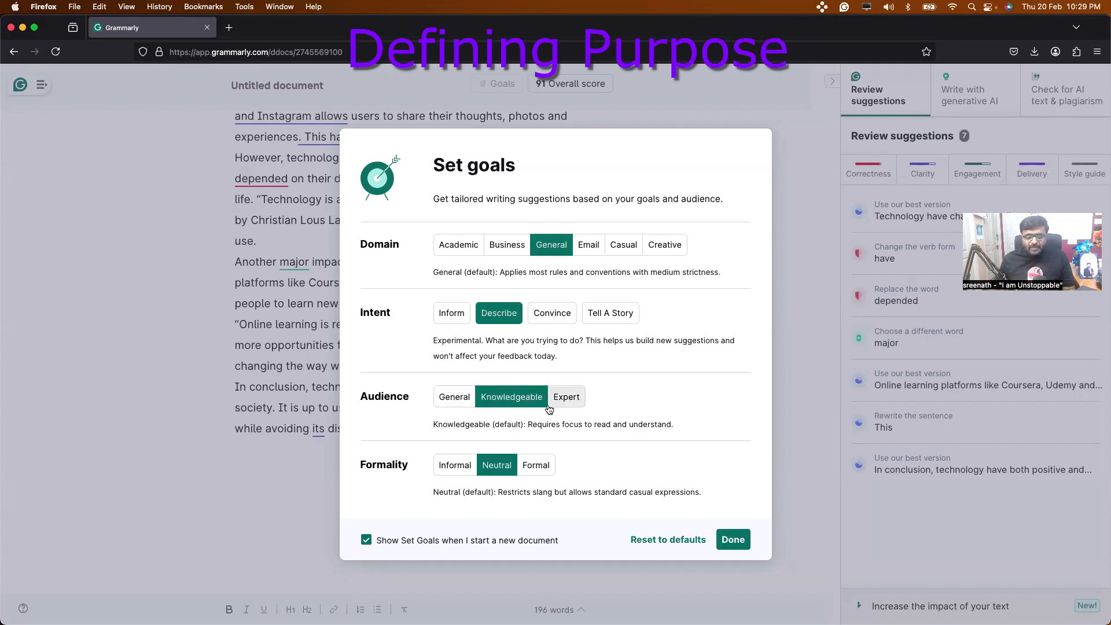
click(449, 396)
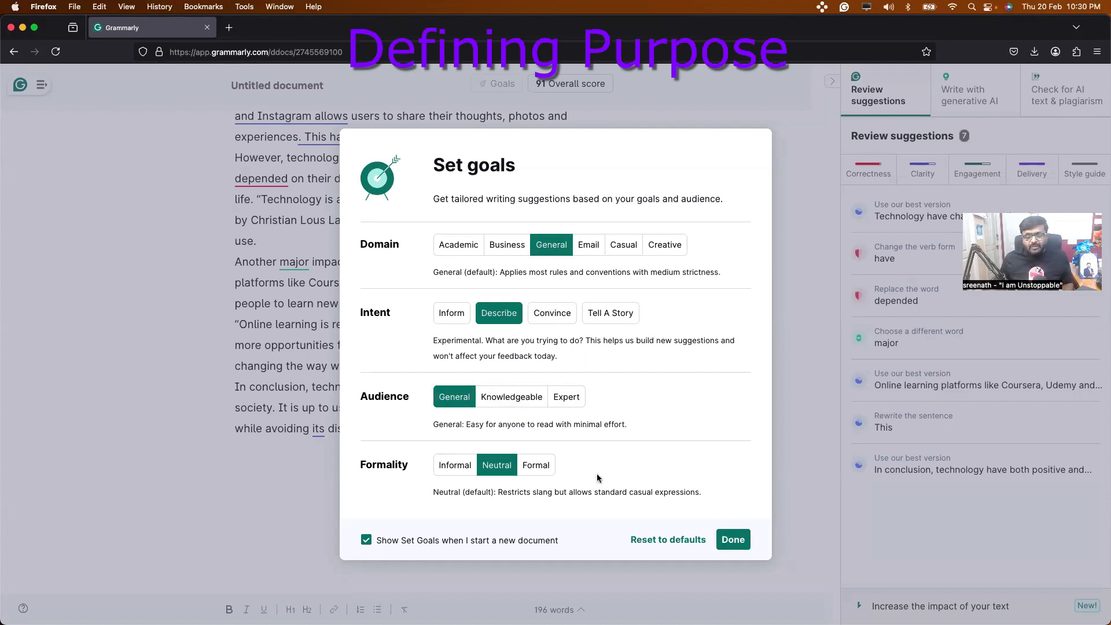
click(733, 539)
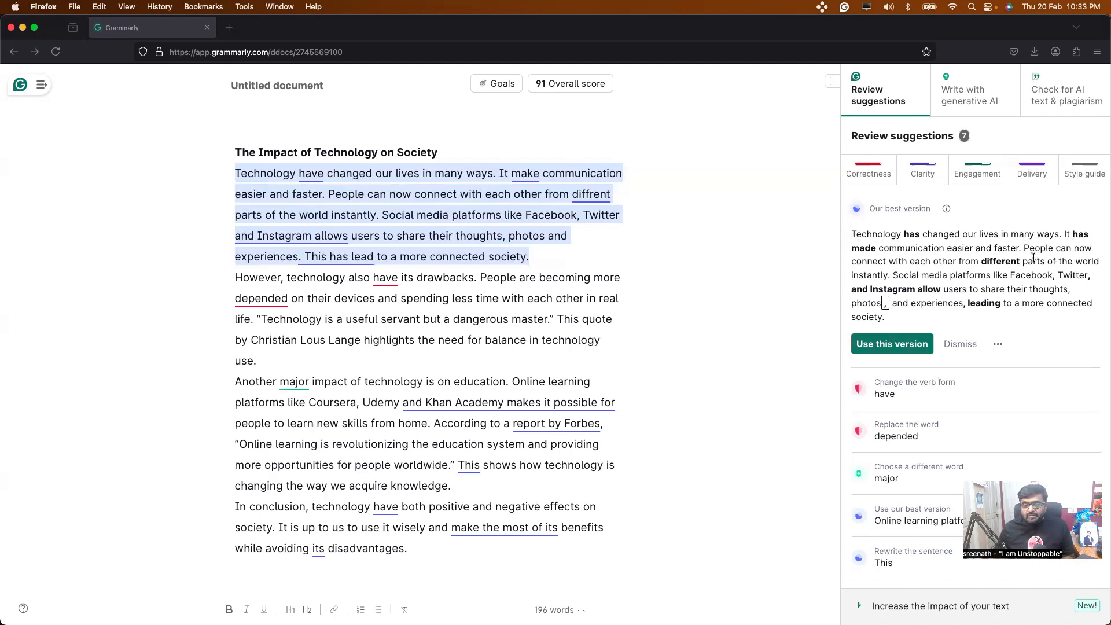
Compare the essay's first body paragraph with its suggested best version and apply the rewrite.
click(585, 198)
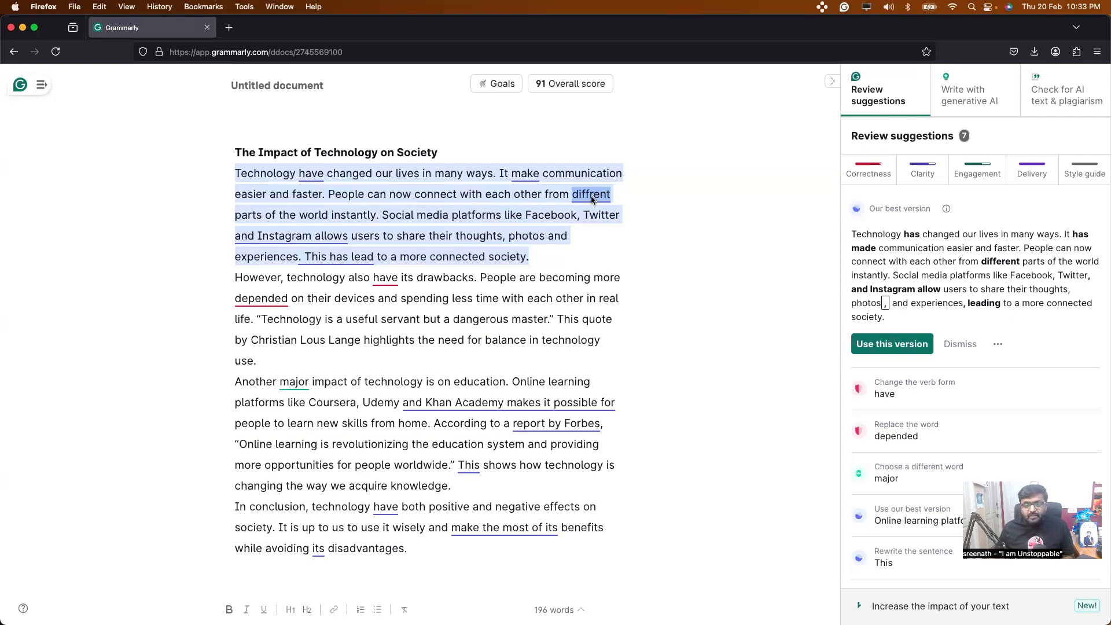
double_click(1007, 262)
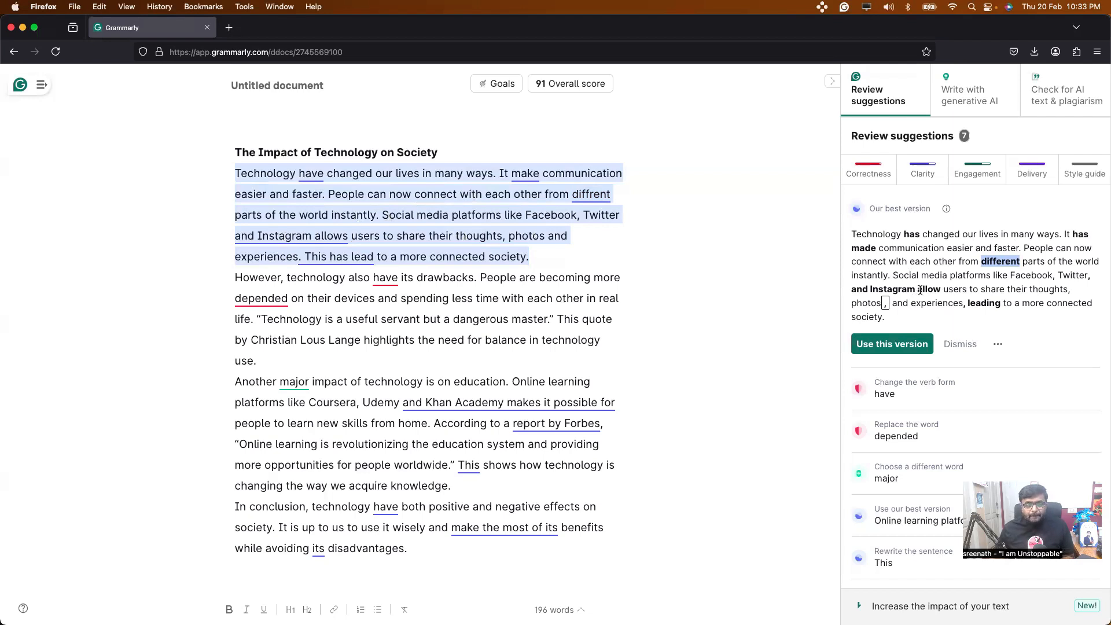
drag(945, 288, 868, 289)
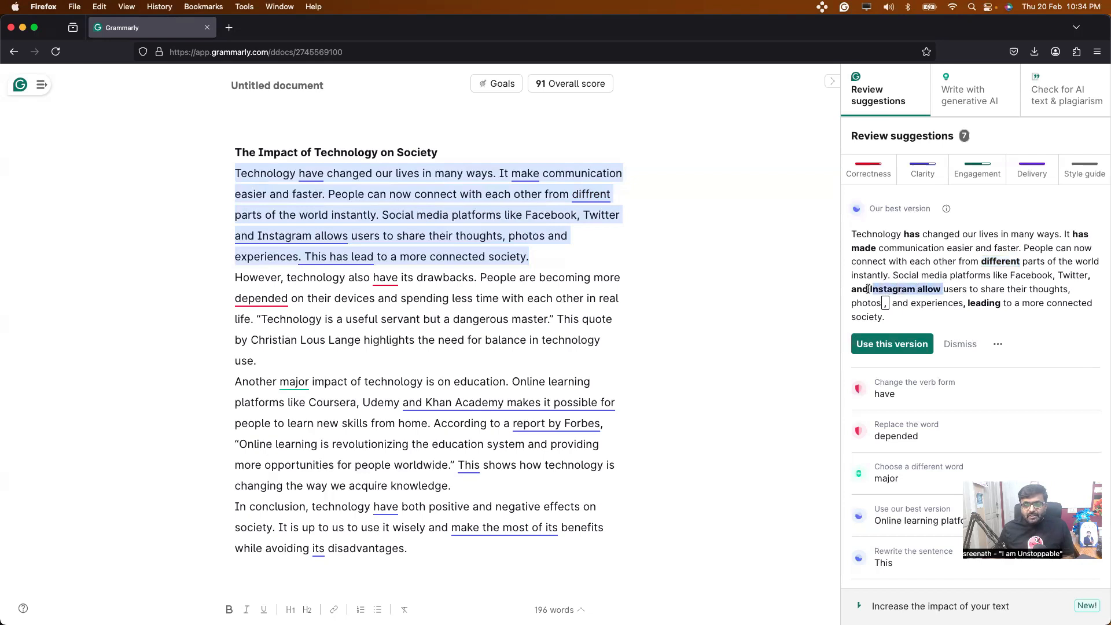
click(976, 290)
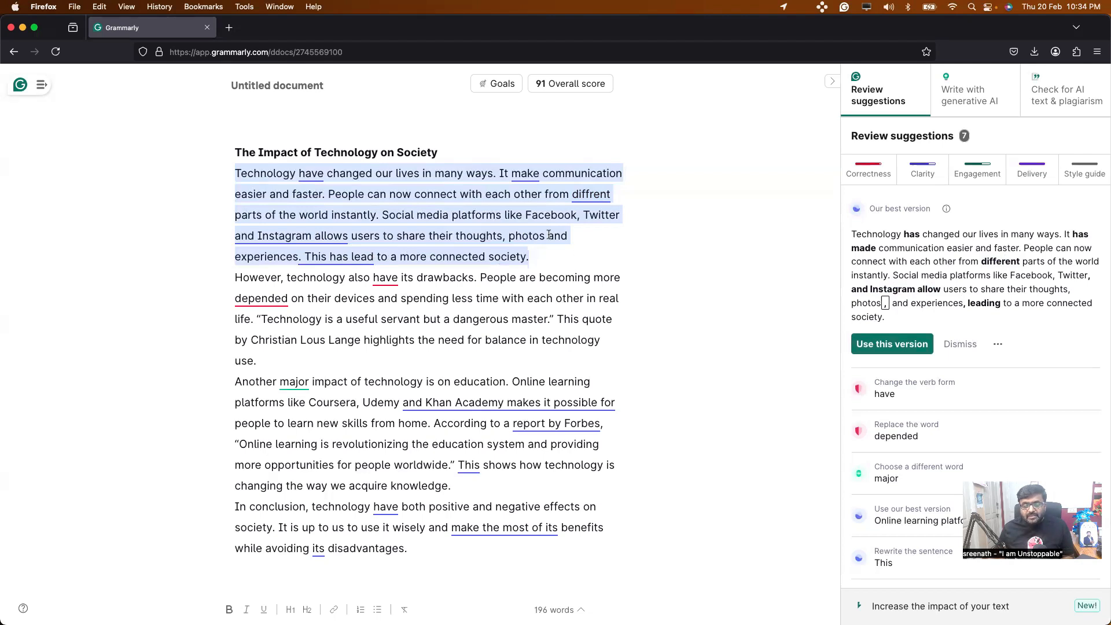
scroll(548, 235, down, 1)
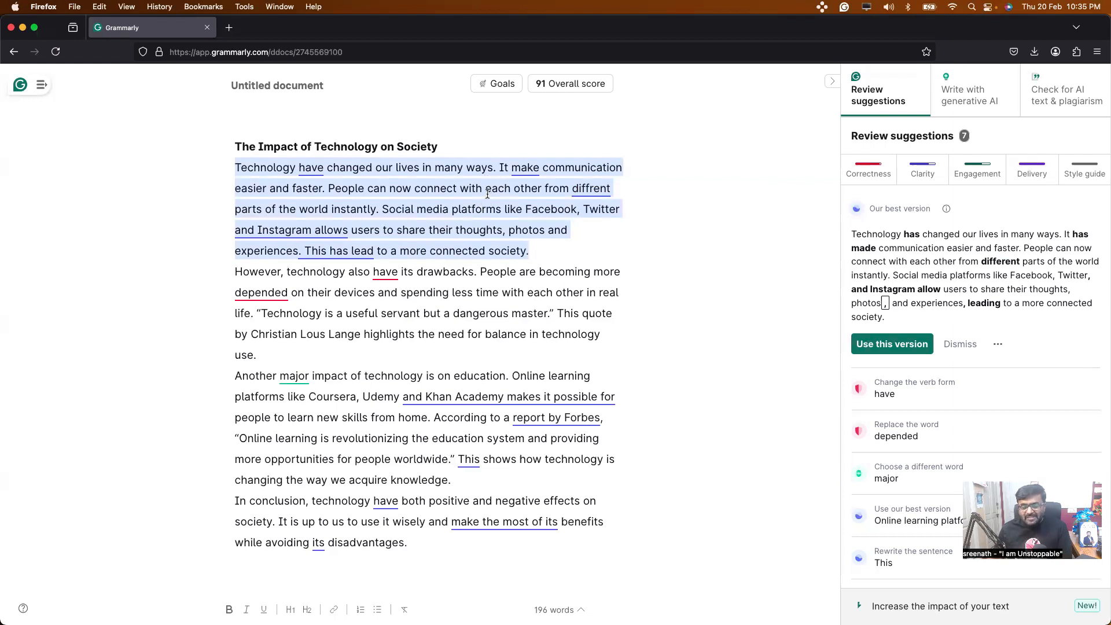
click(886, 345)
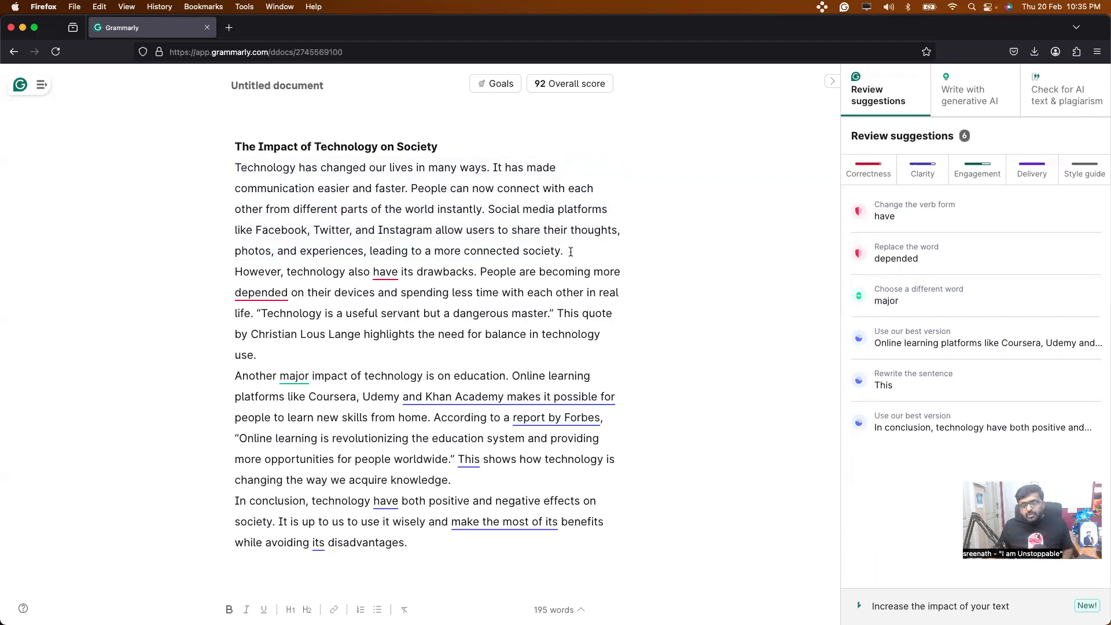
drag(565, 251, 240, 168)
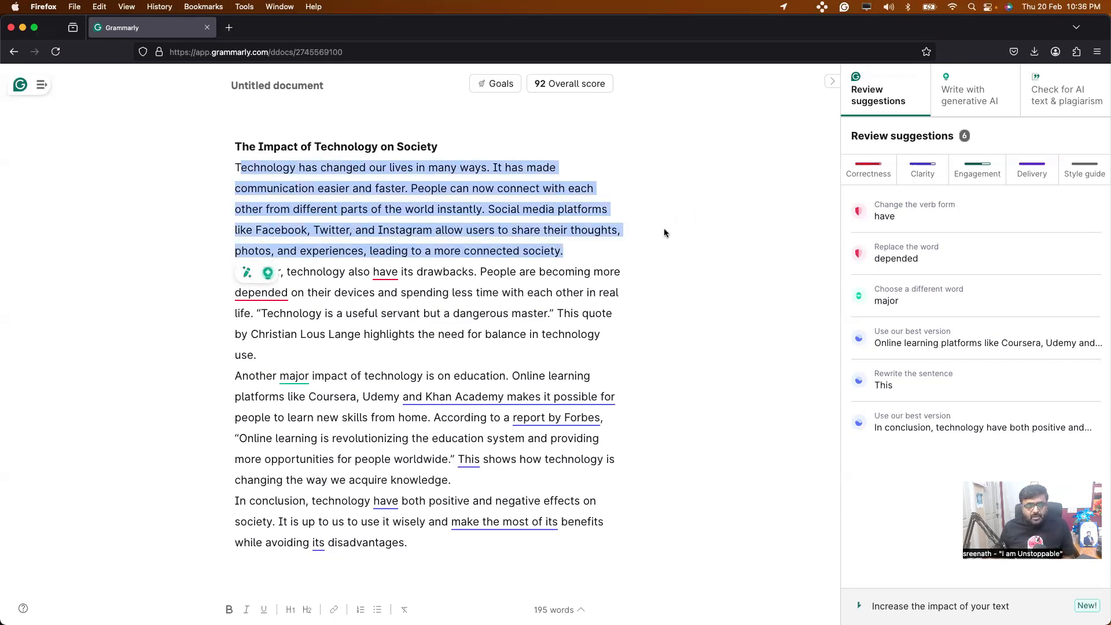
click(623, 297)
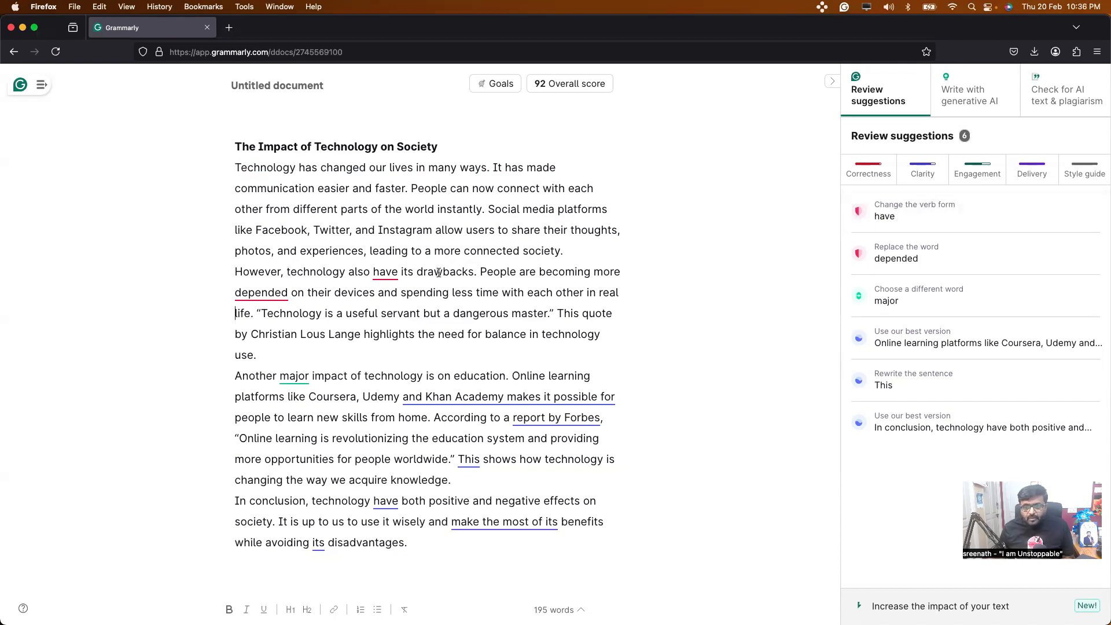
Accept the second paragraph's correctness suggestions, changing "have" to "has" and "depended" to "dependent".
click(922, 216)
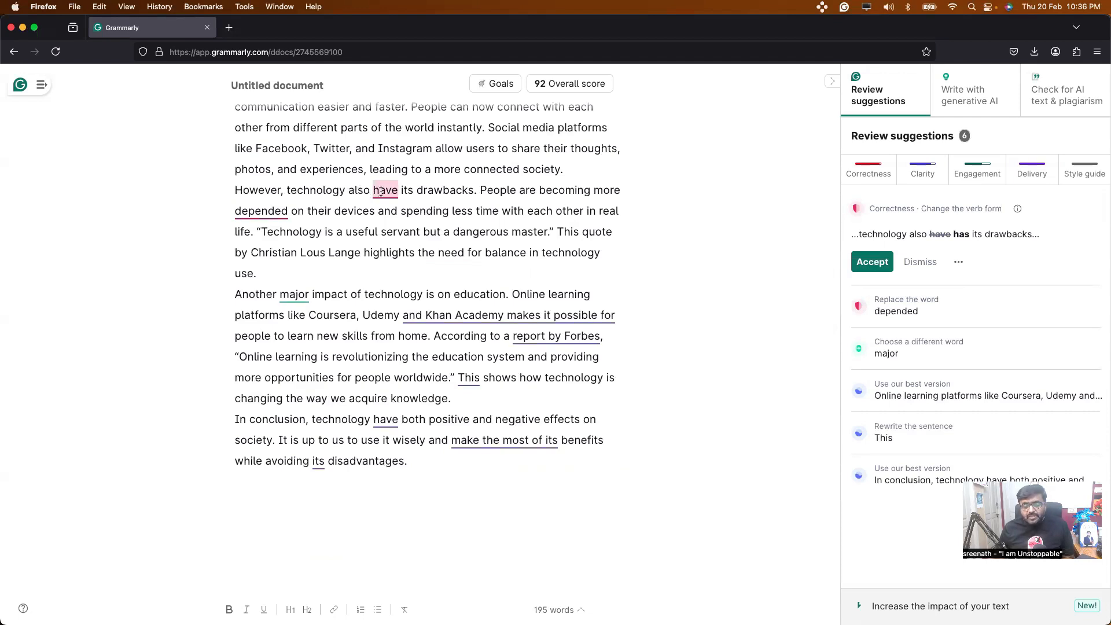
click(876, 269)
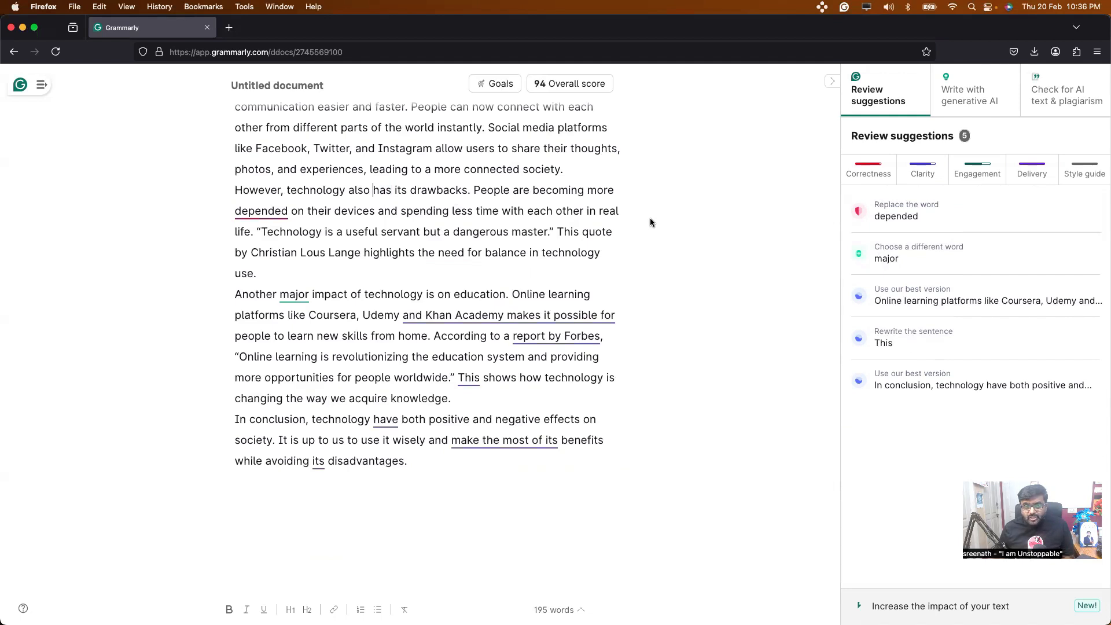
scroll(650, 222, up, 3)
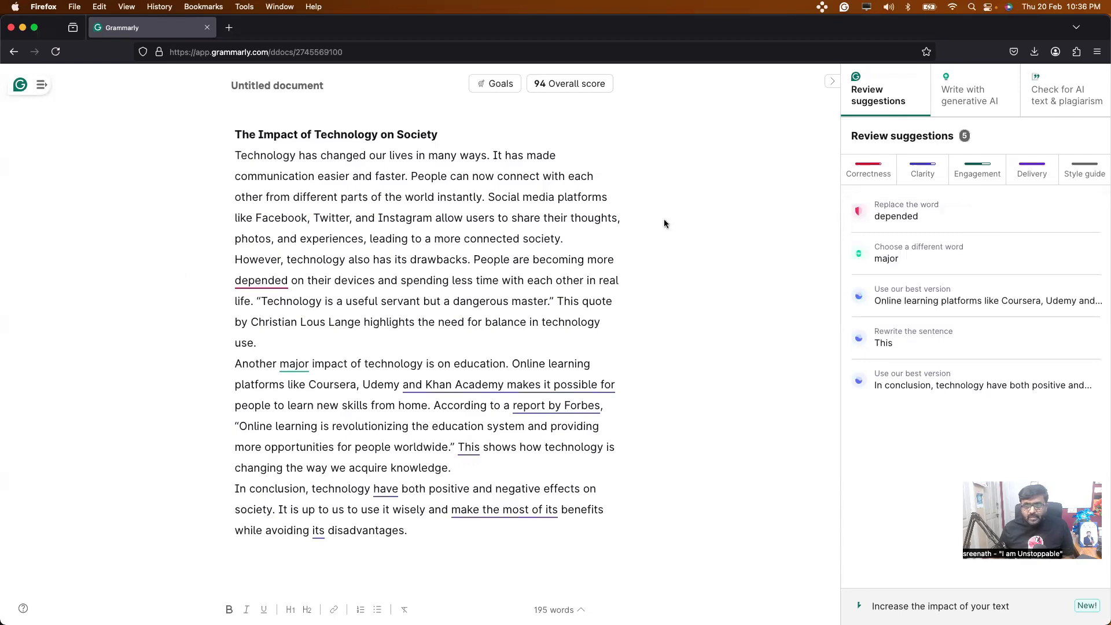
click(900, 220)
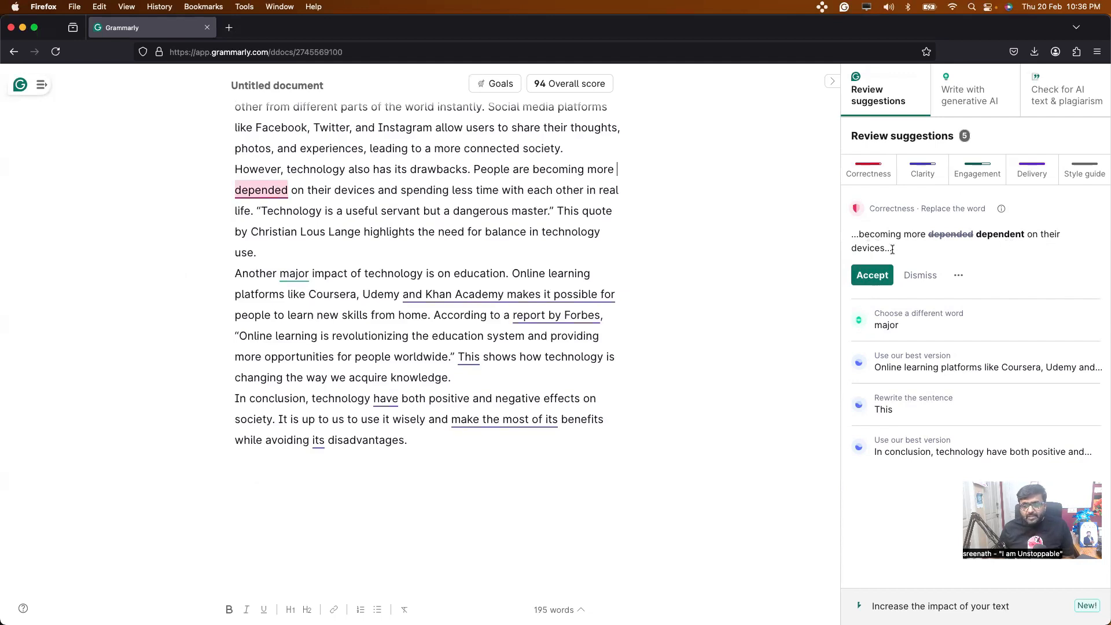
click(867, 277)
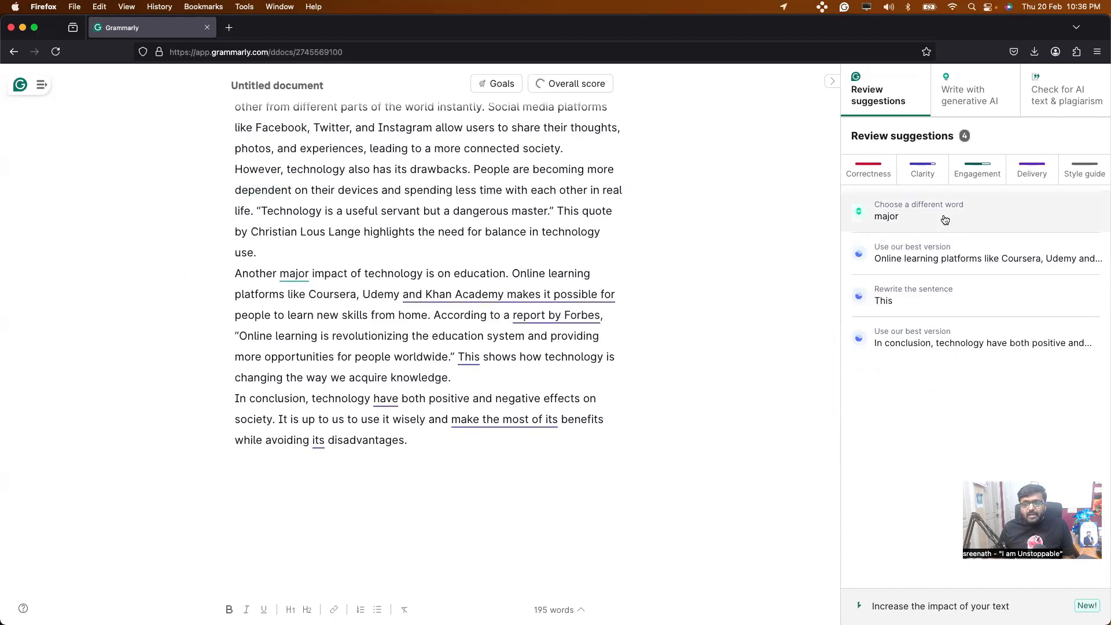
In the education paragraph, replace "major" with "significant" and apply the best version of the online learning platforms passage.
click(944, 219)
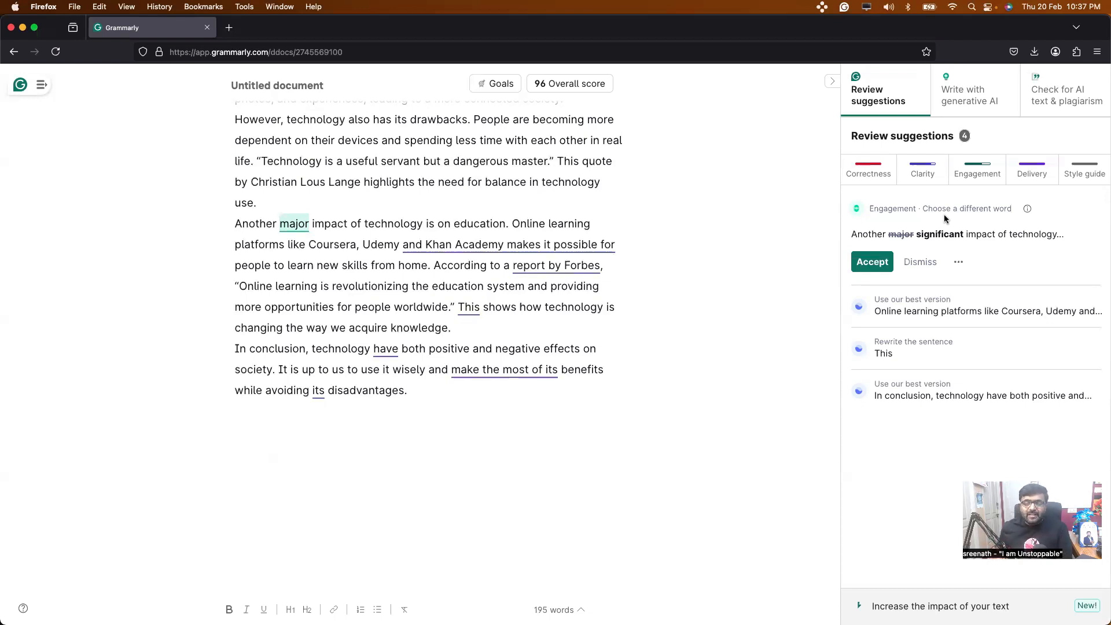
click(873, 263)
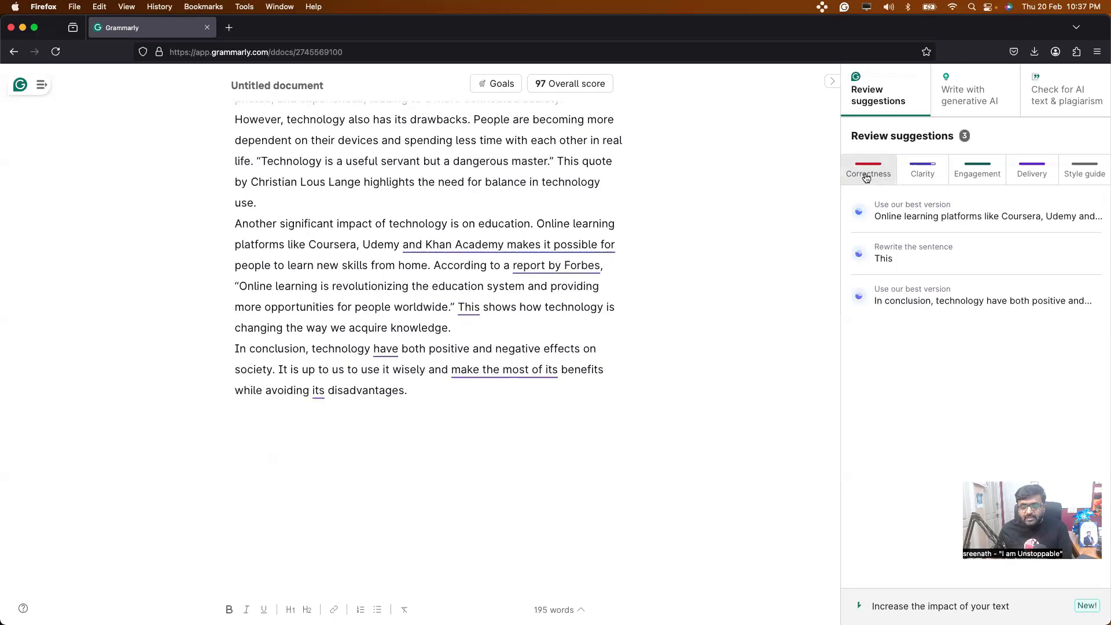
scroll(724, 225, up, 2)
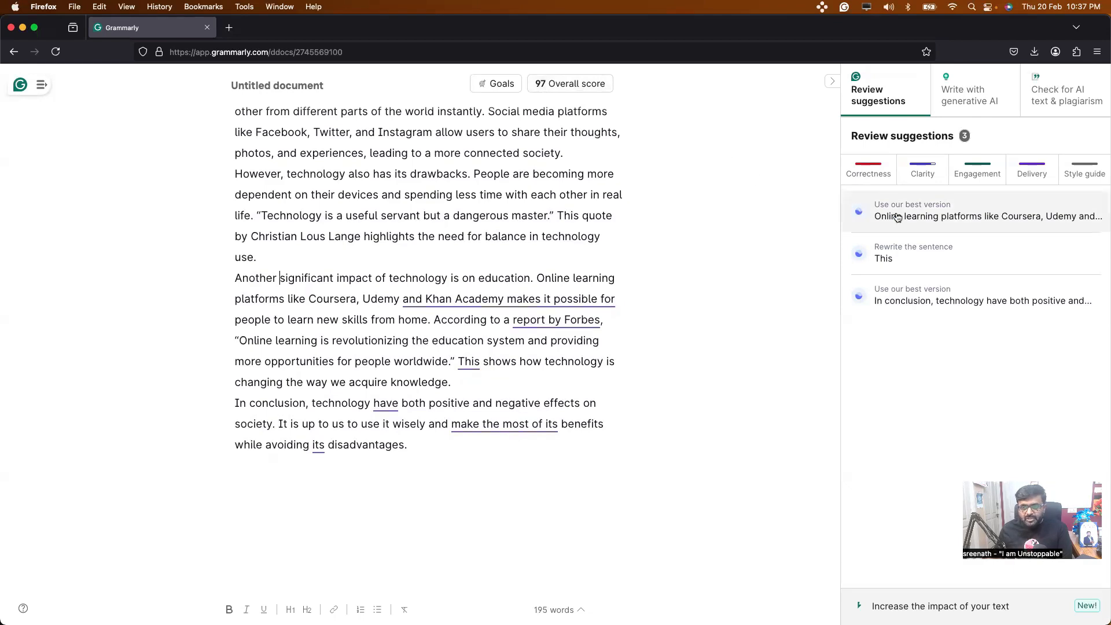
click(914, 223)
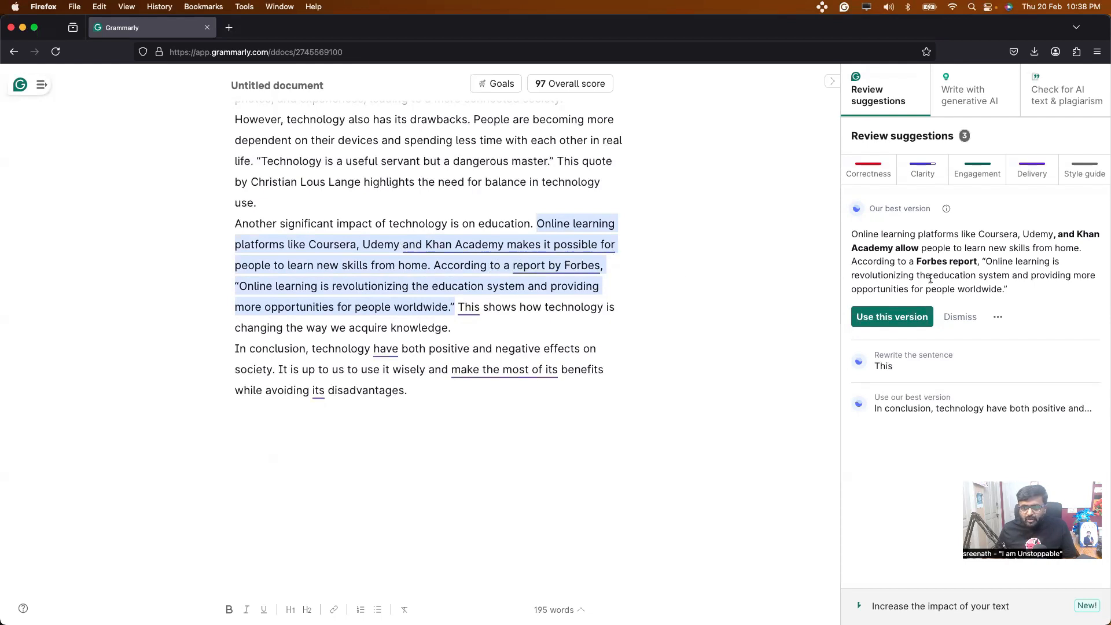
click(888, 318)
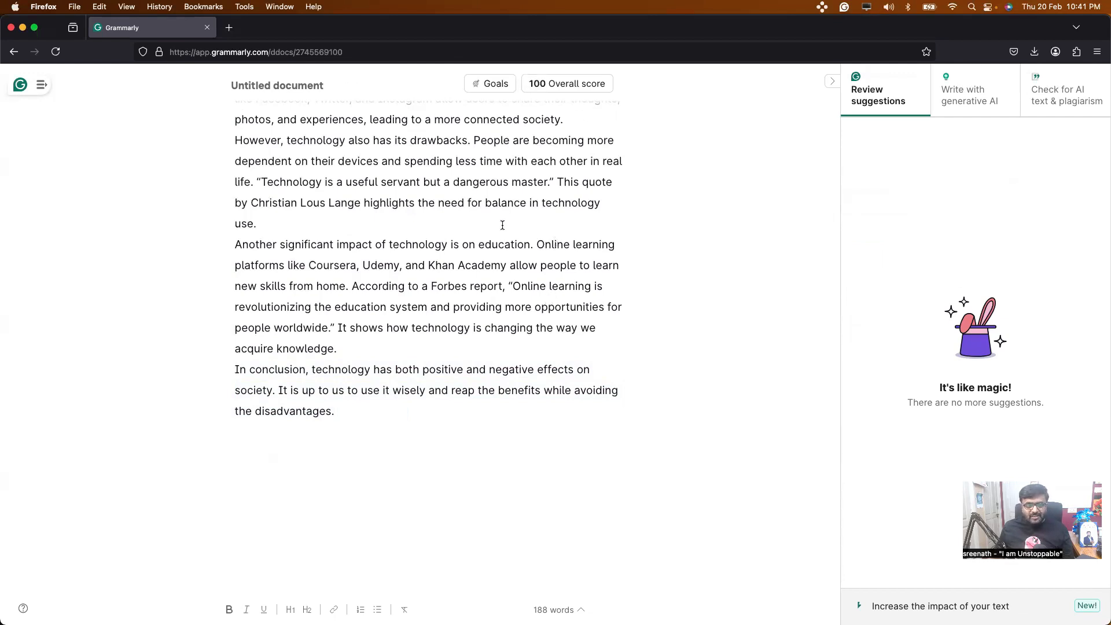
Copy the detected APA reference for the Nigeria : ETISALAT NIGERIA match and paste it below the TECH TALK reference, followed by a blank line.
scroll(502, 226, up, 5)
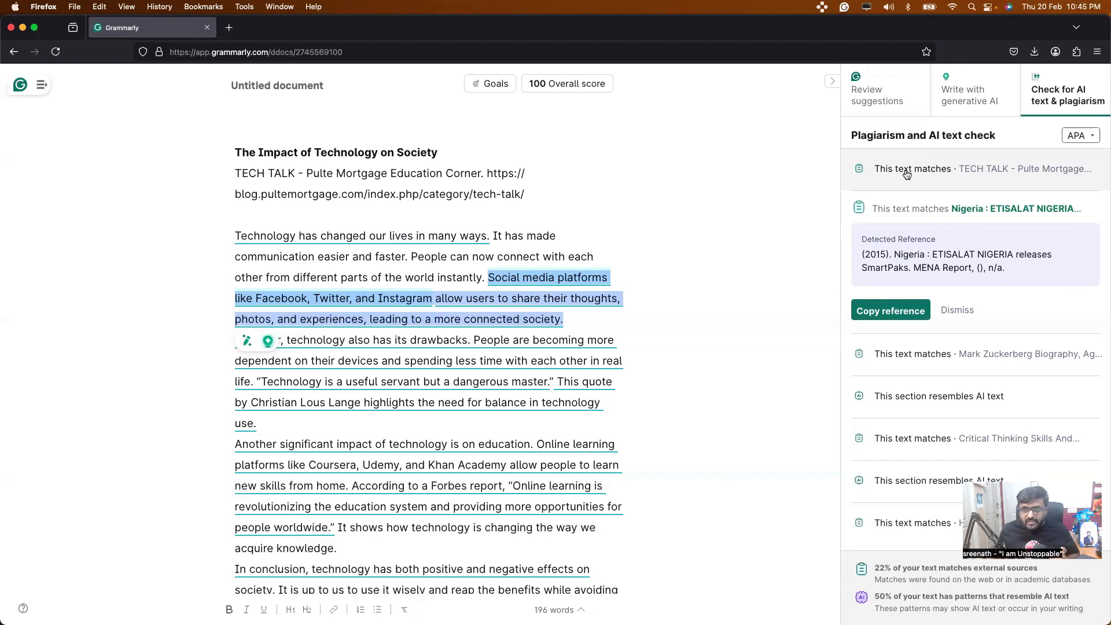
click(892, 312)
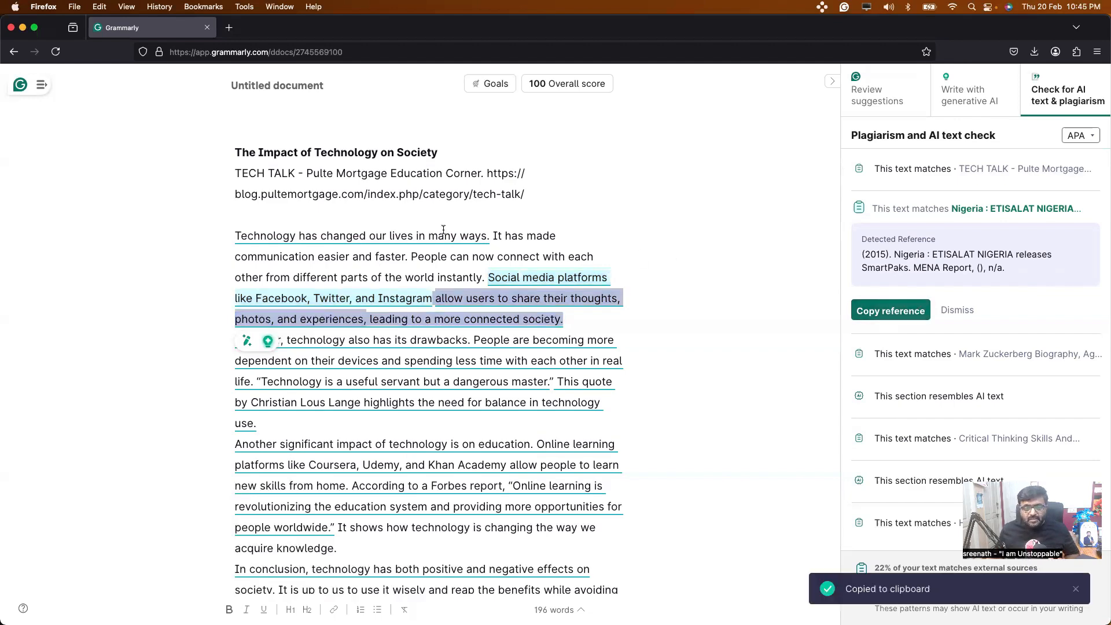
click(330, 214)
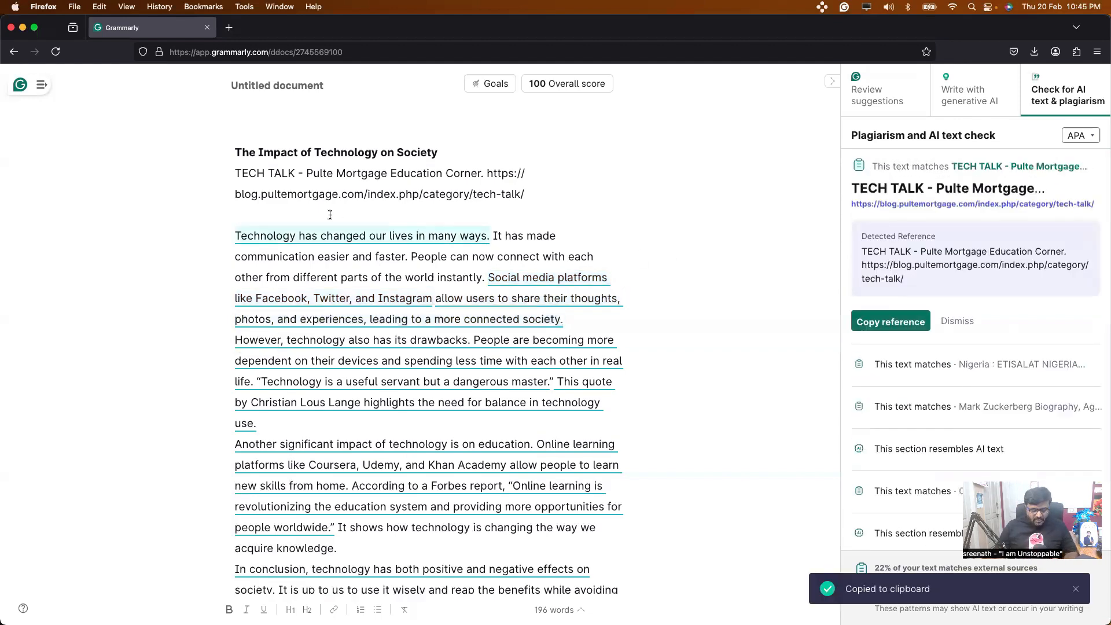
key(super+v)
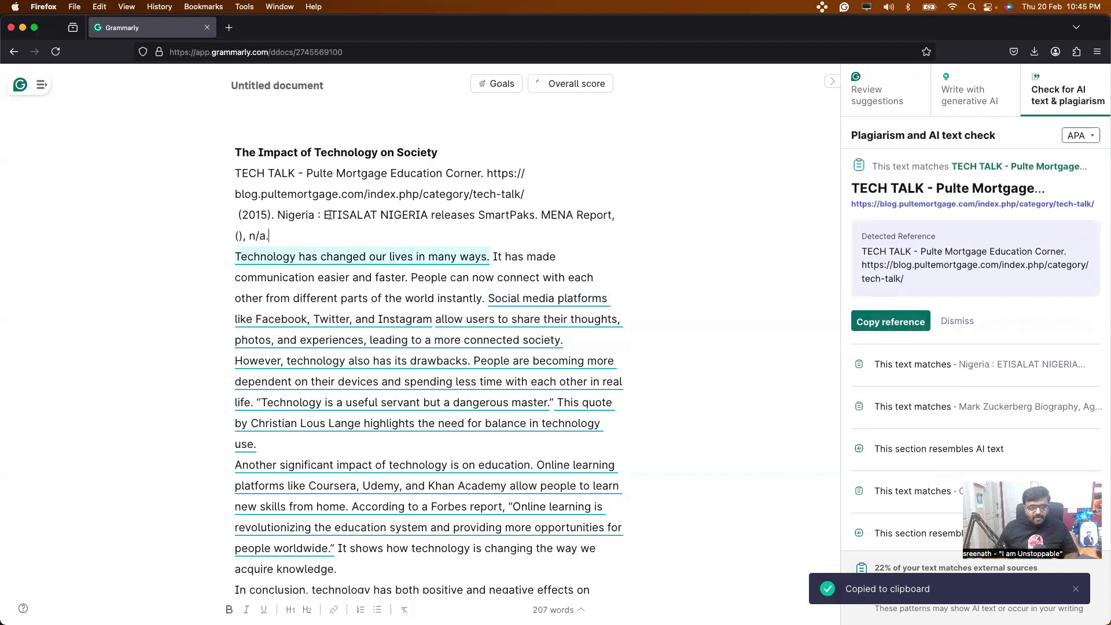
key(Return)
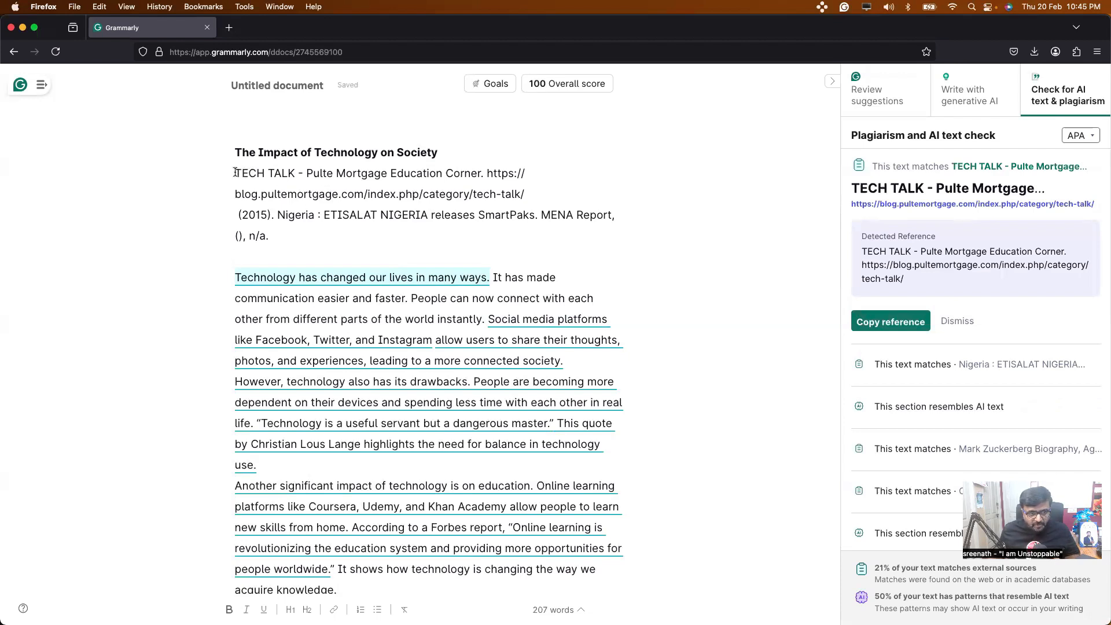
drag(234, 172, 297, 238)
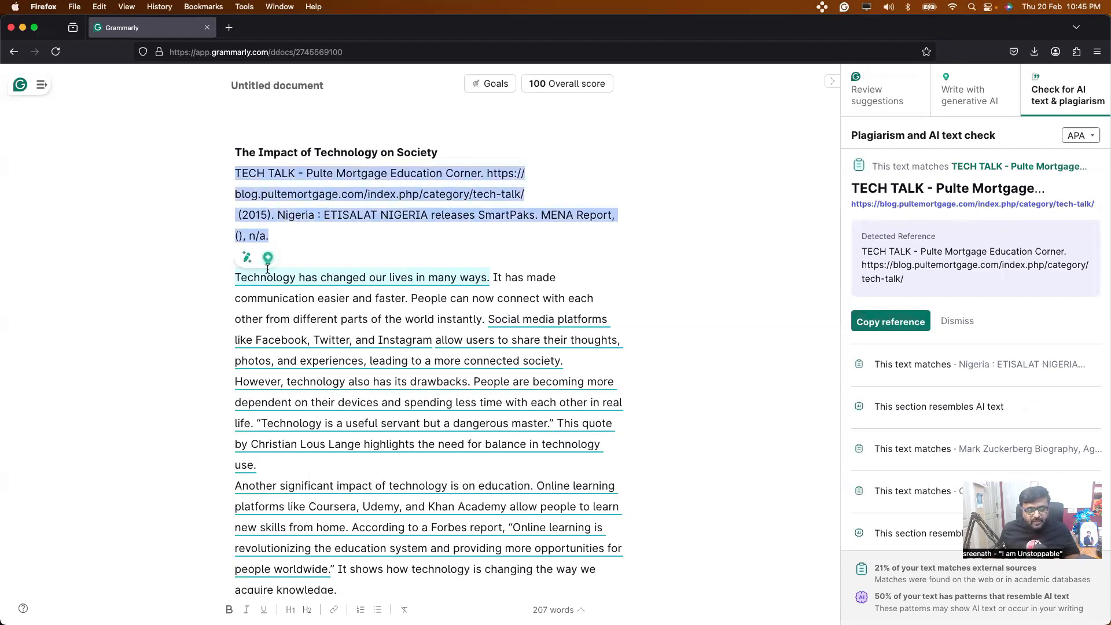
drag(226, 272, 457, 357)
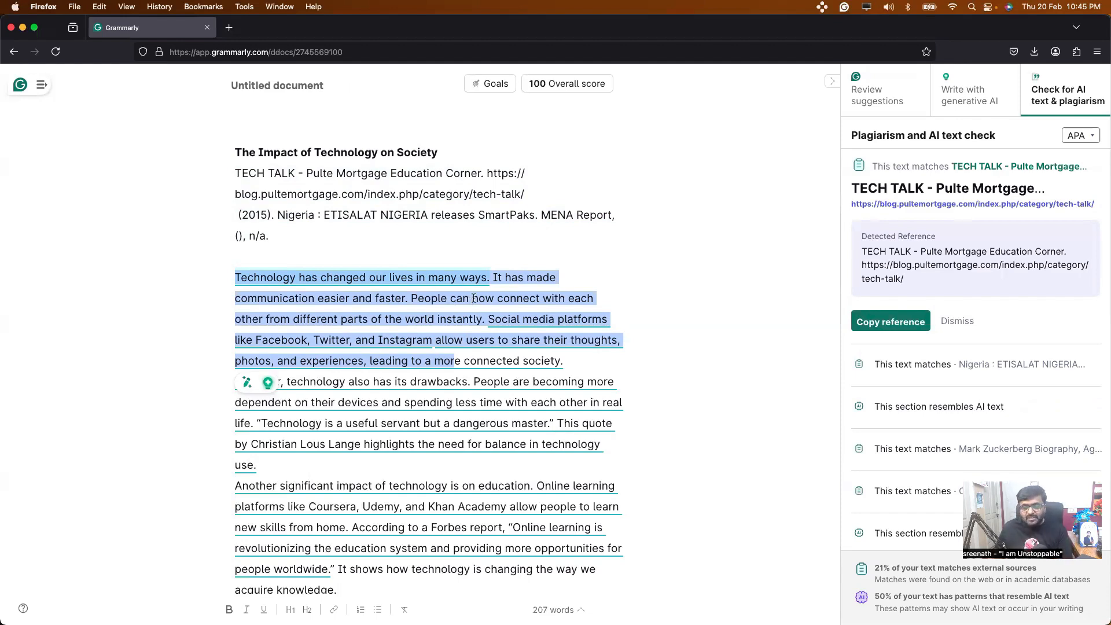
scroll(825, 321, down, 3)
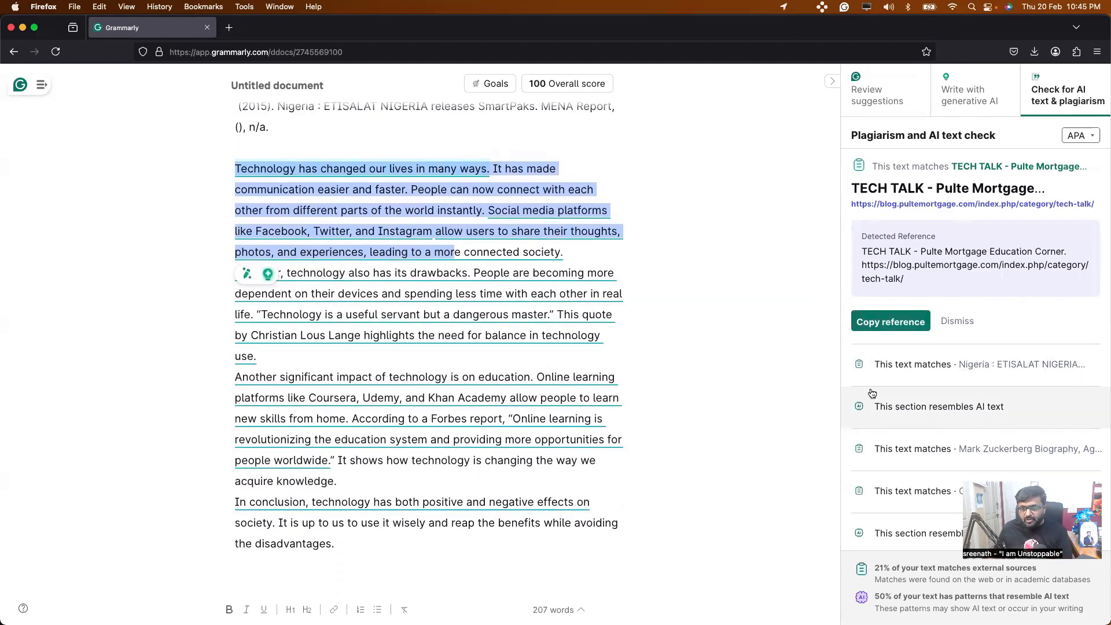
scroll(734, 340, down, 1)
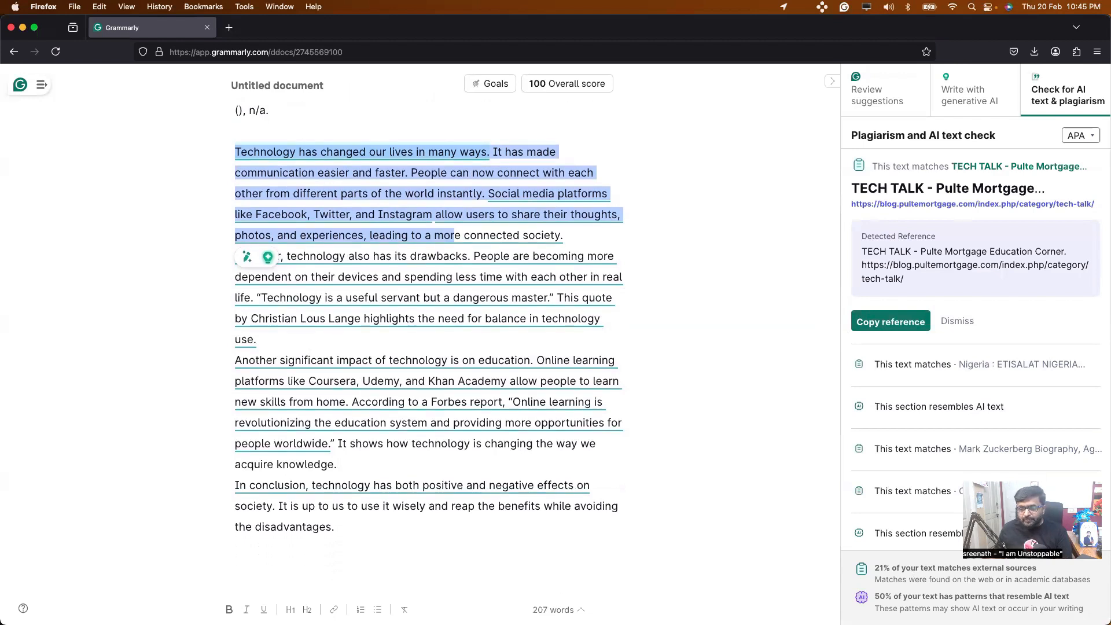
drag(1051, 489, 950, 174)
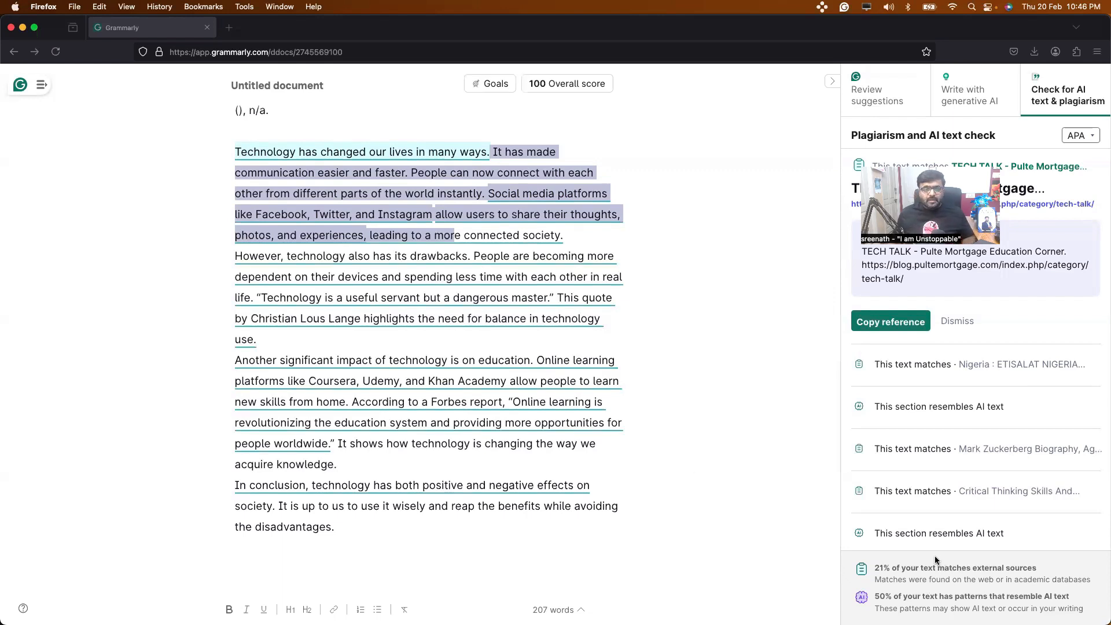
Copy the entire essay, including its title and references, and clear all text from the document.
click(659, 422)
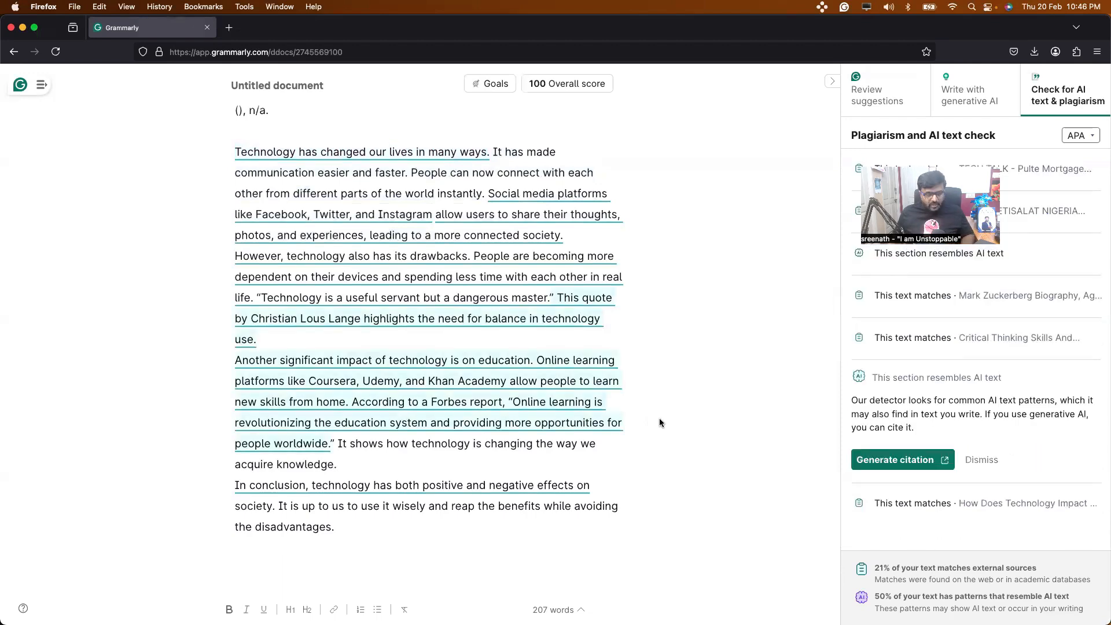
key(super+a)
key(super+c)
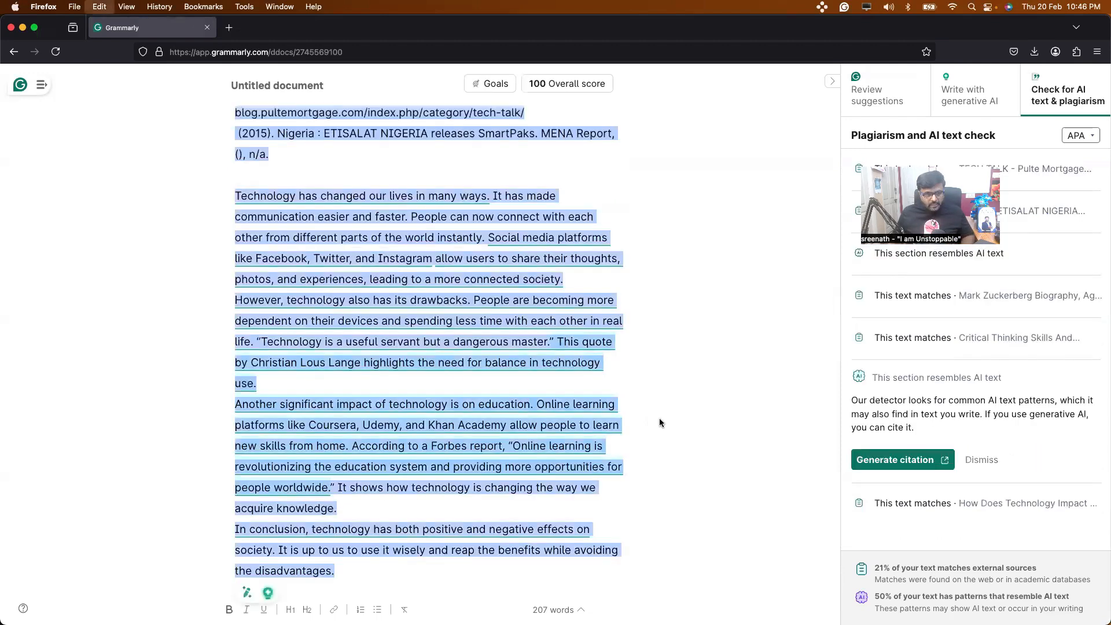
key(BackSpace)
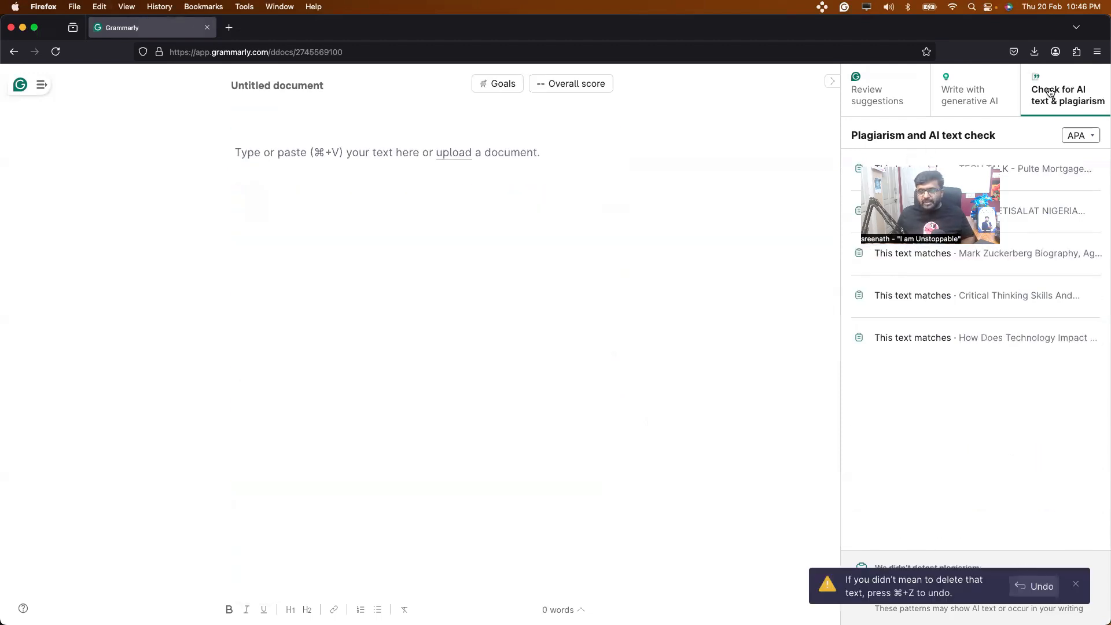
Check the emptied document for AI text and plagiarism, dismiss the deletion notice, and examine the plagiarism result.
click(1065, 103)
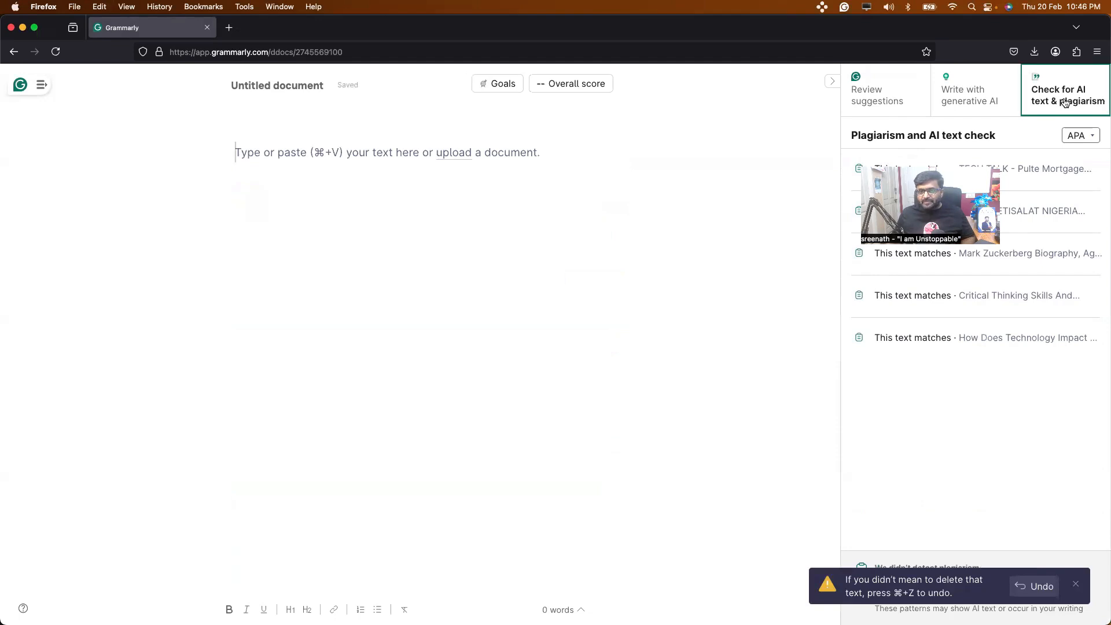
click(1074, 586)
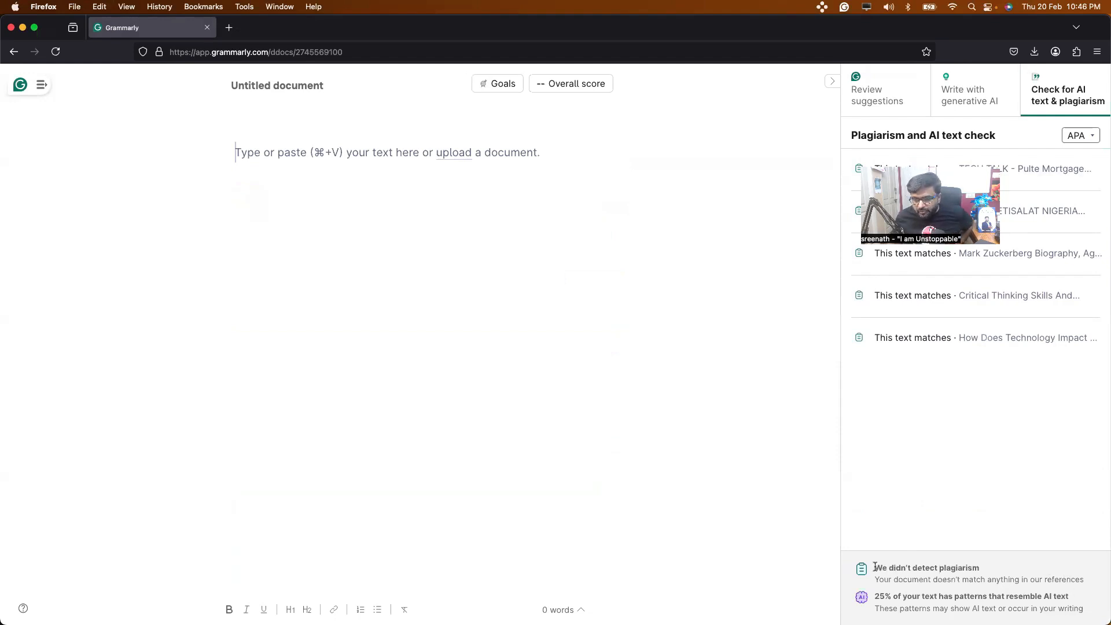
drag(985, 567, 881, 566)
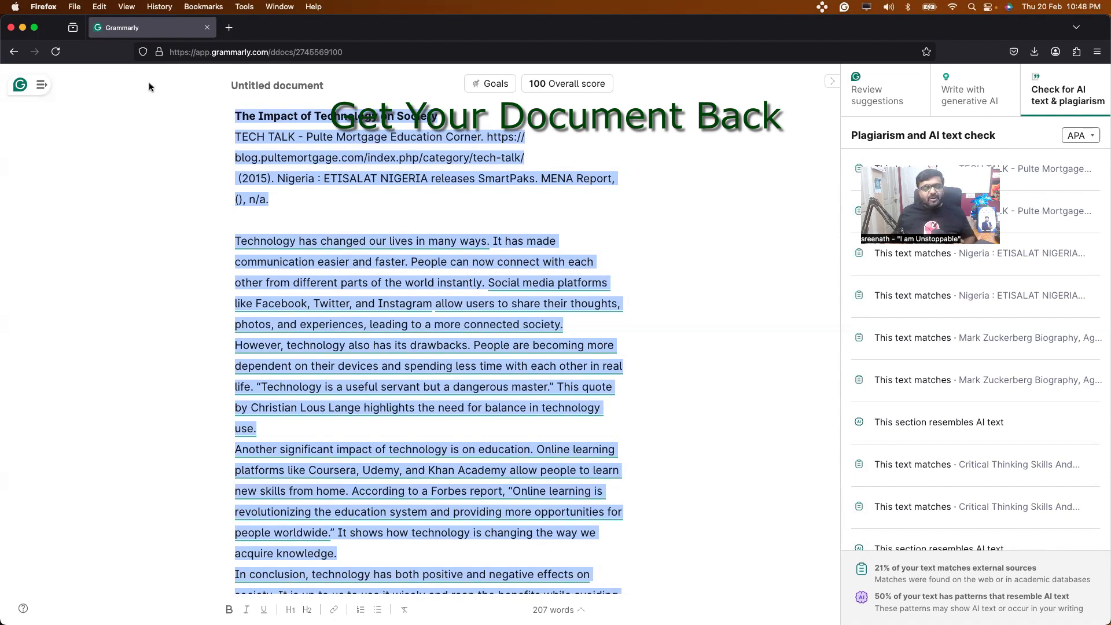
Examine the editor's document, edit and account options and return to the essay.
click(41, 85)
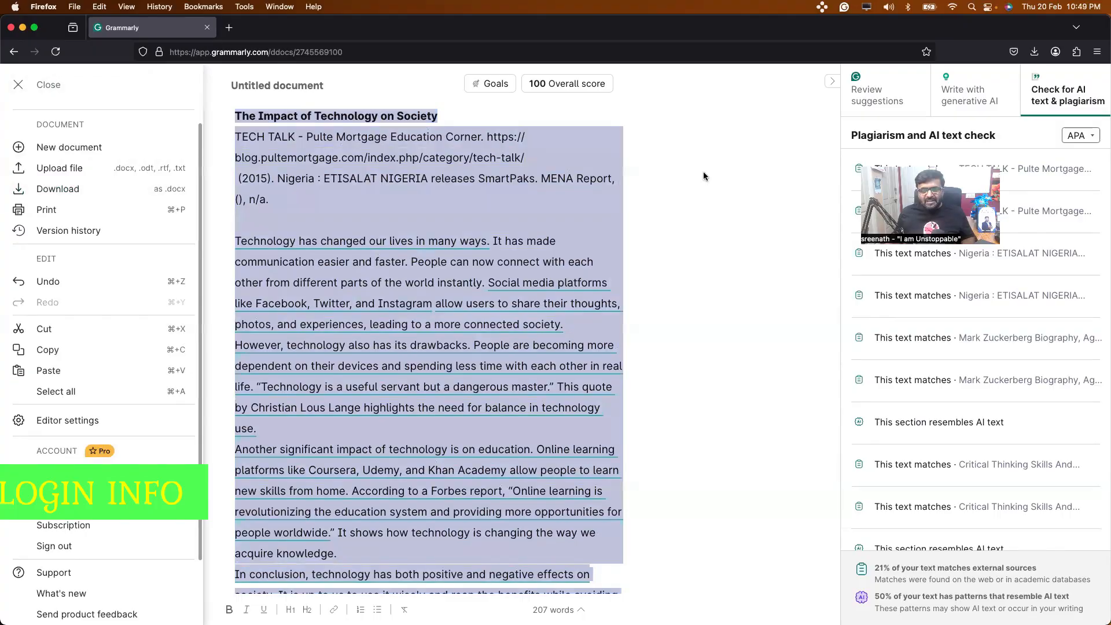
click(703, 171)
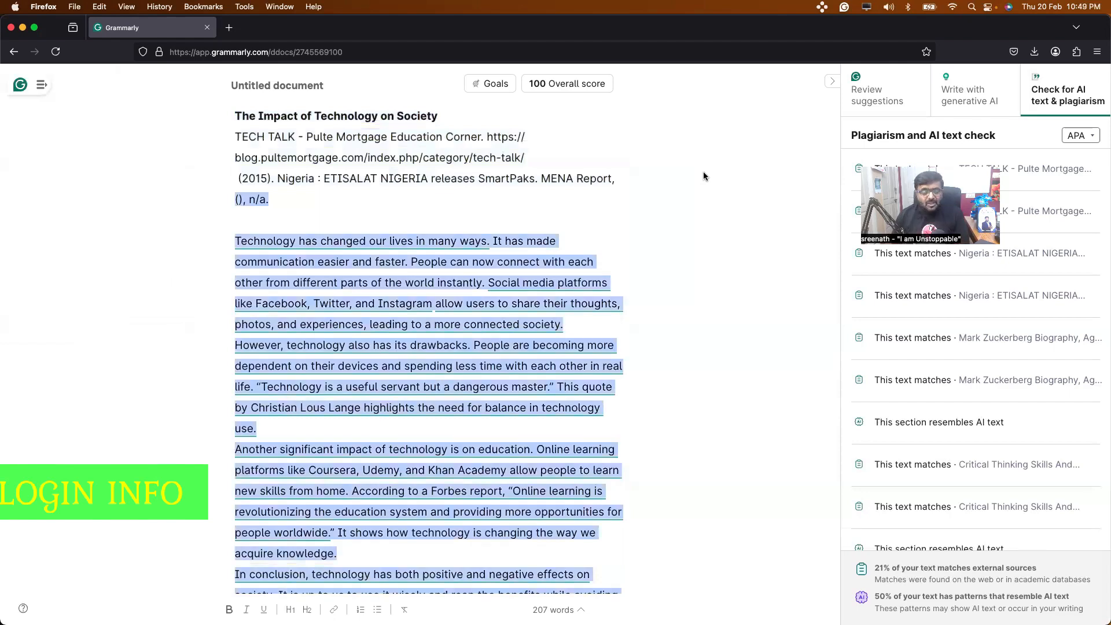